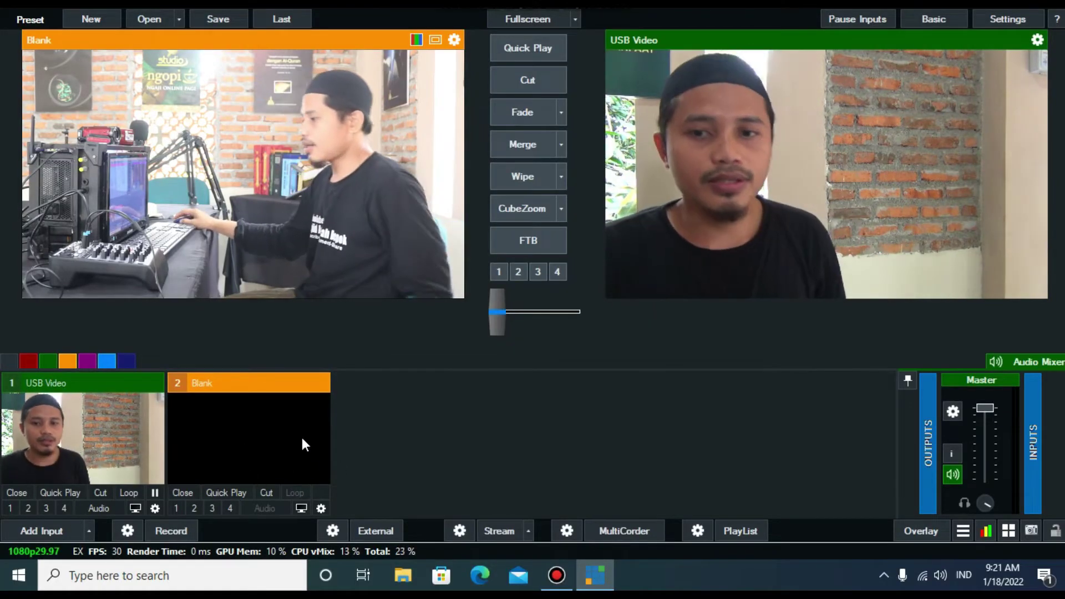
Step: Add an audio input that uses the Microphone (10- Realtek High Definition Audio) device
left_click(28, 529)
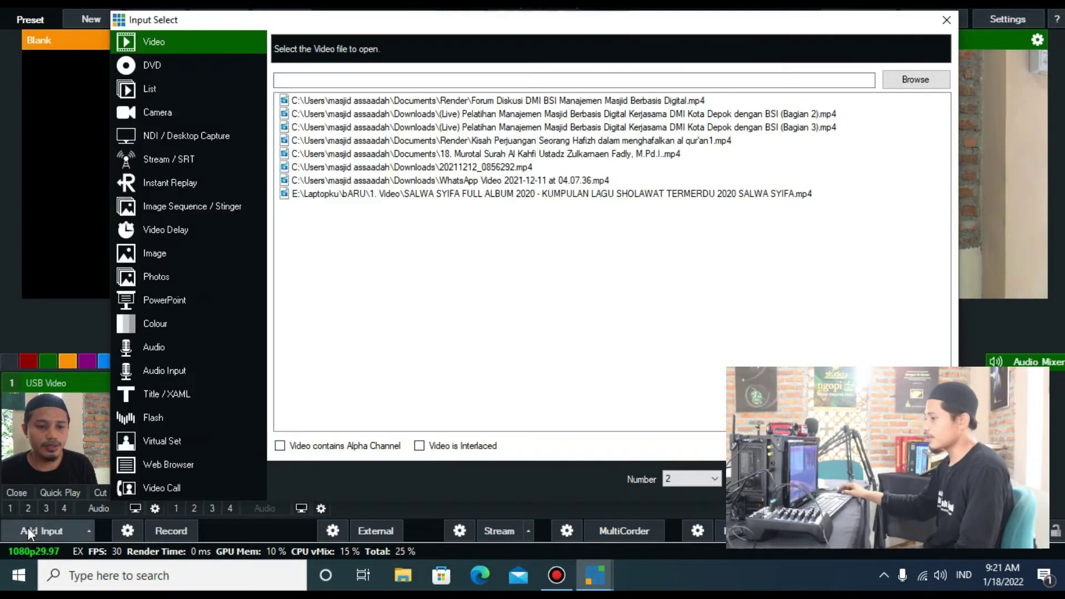
left_click(165, 373)
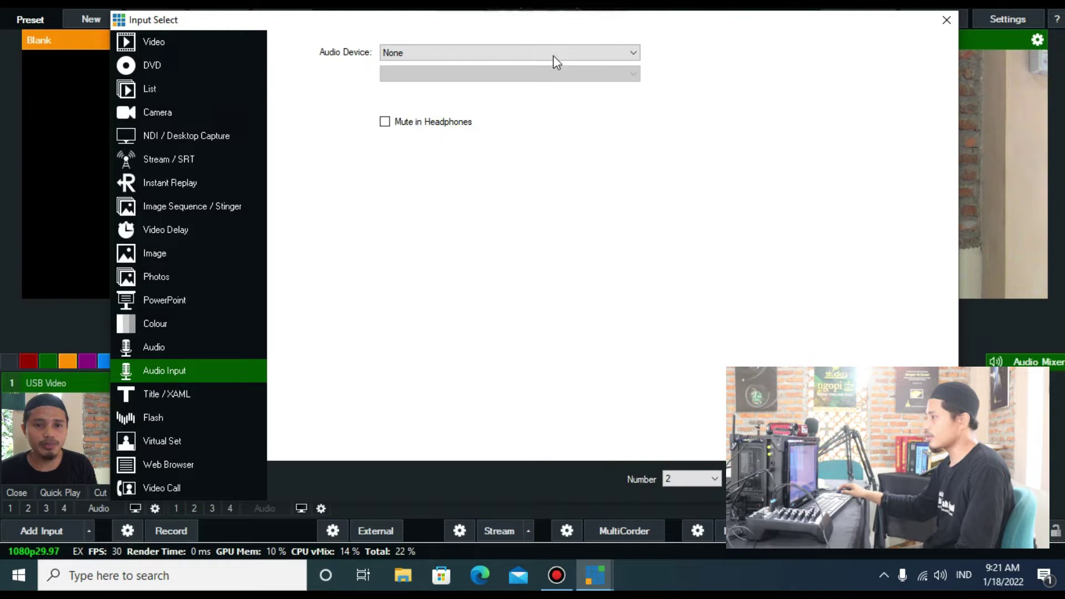
left_click(553, 56)
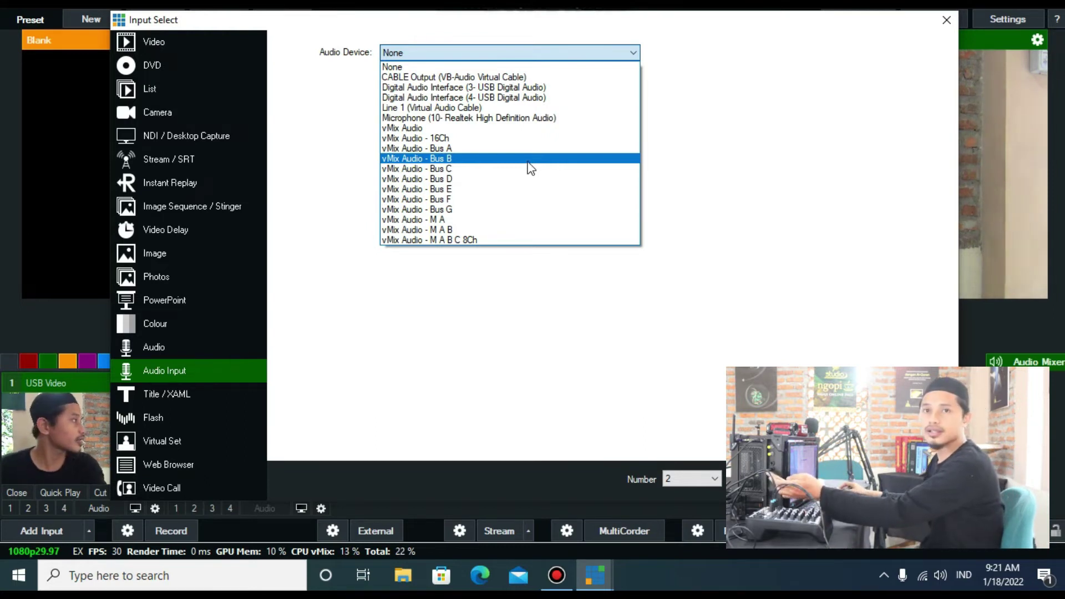
left_click(488, 118)
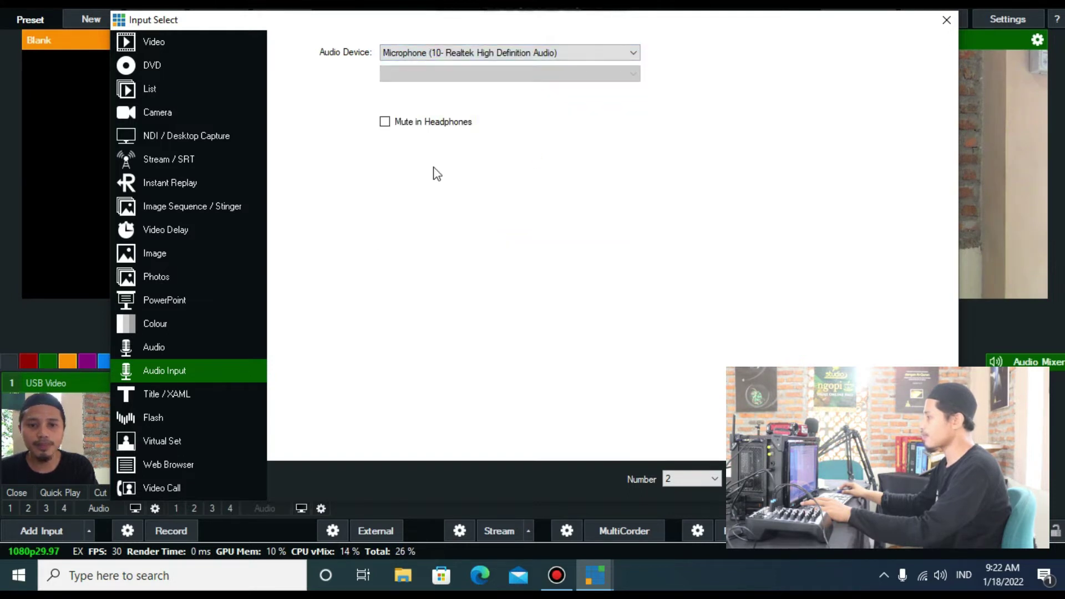
left_click(760, 478)
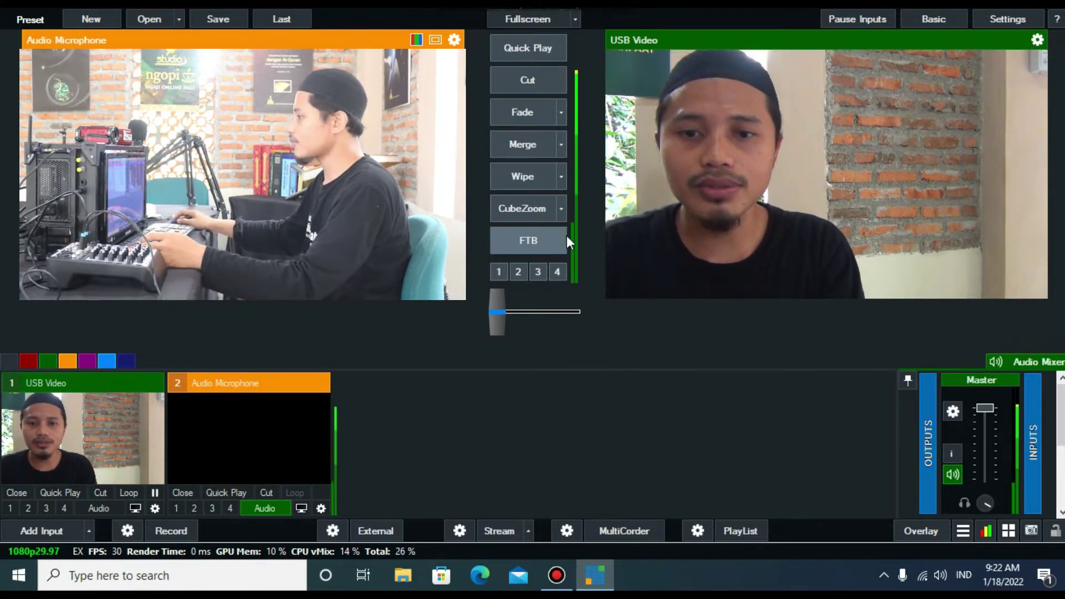
Step: Set the channel mode of the Audio Microphone input to SeparateMono in its audio settings
mouse_move(575, 247)
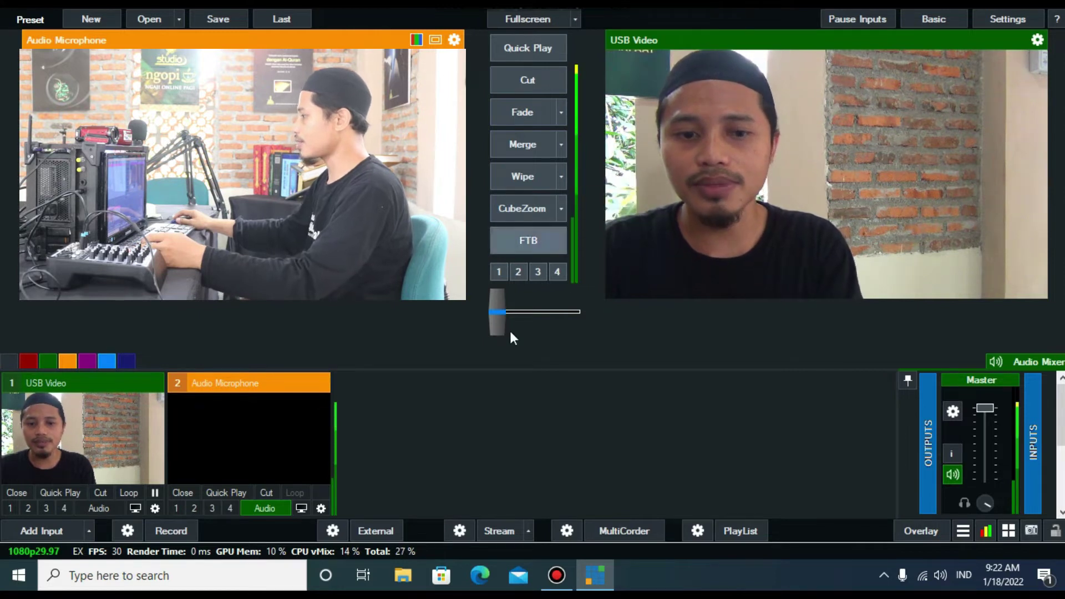
left_click(1032, 444)
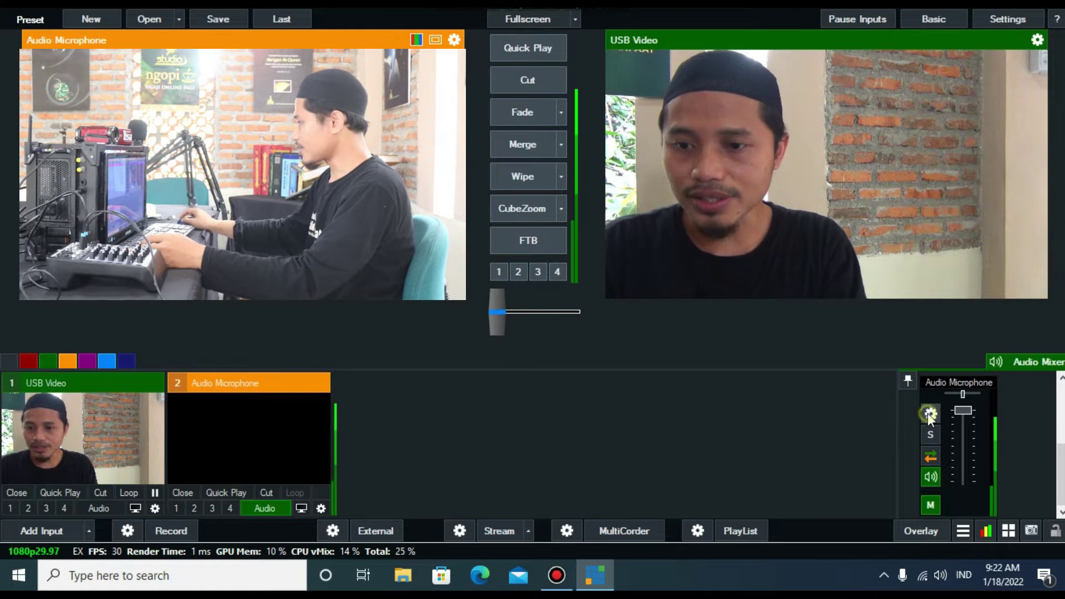
left_click(928, 413)
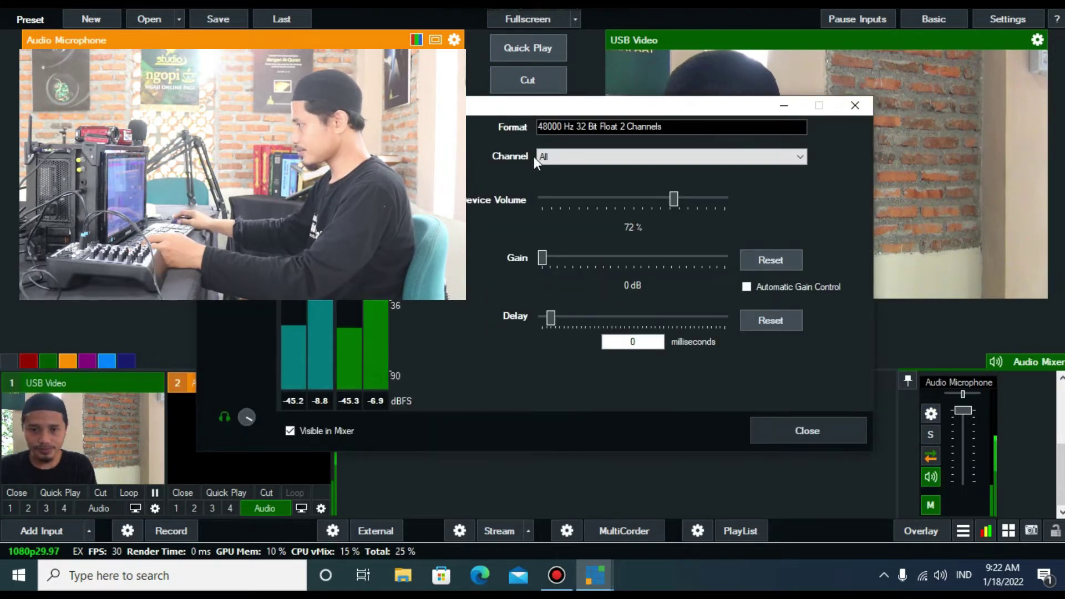
left_click(607, 159)
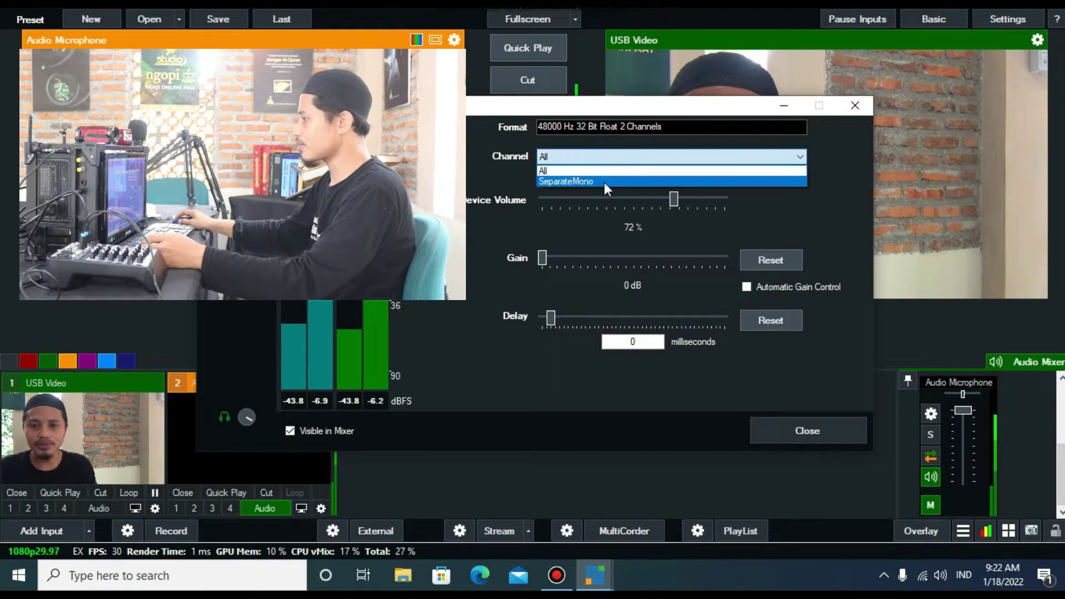
left_click(605, 182)
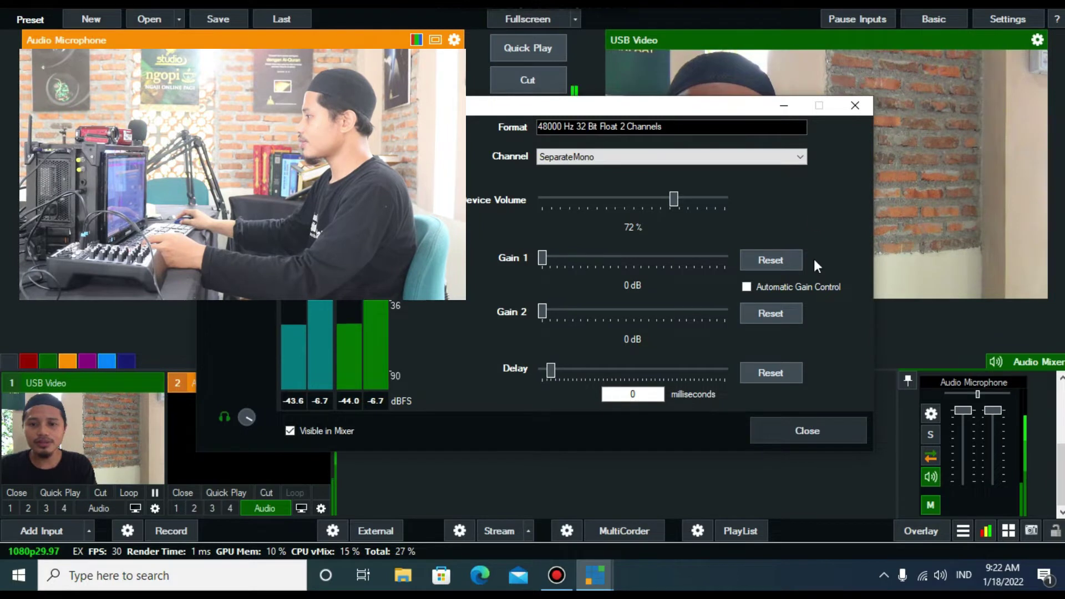
left_click(807, 433)
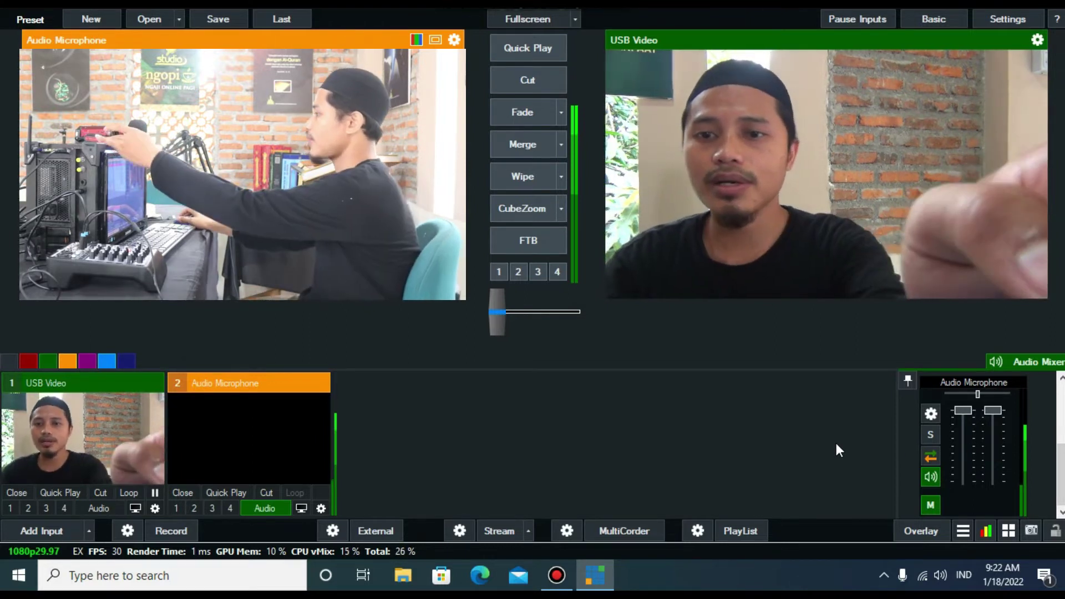
Step: Lower both Audio Microphone channel faders to about -26 dB and set the input's audio delay to 300 milliseconds
mouse_move(965, 458)
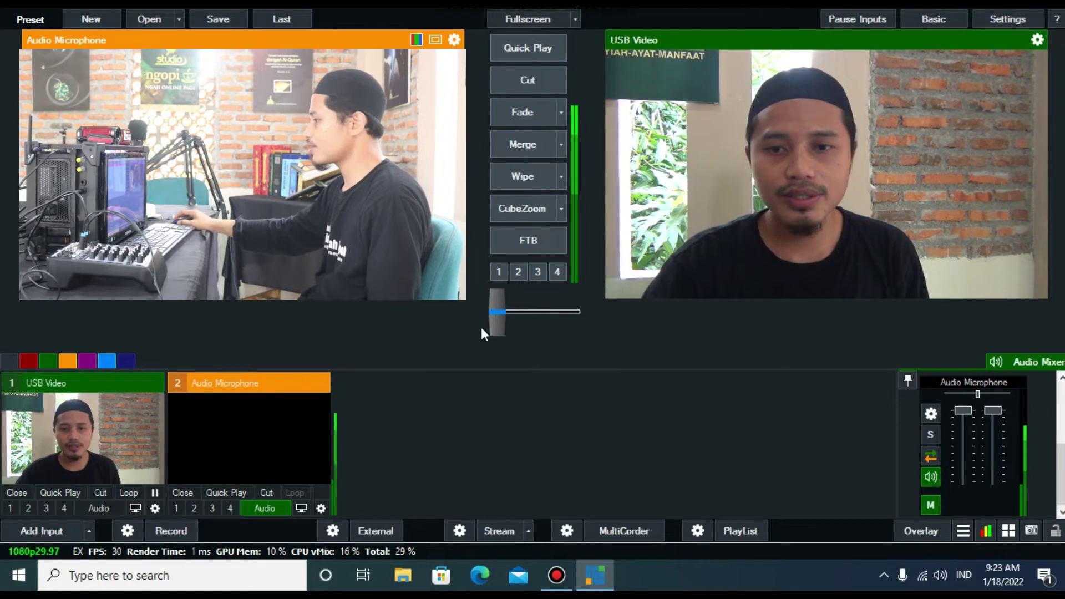
left_click_drag(962, 409, 995, 447)
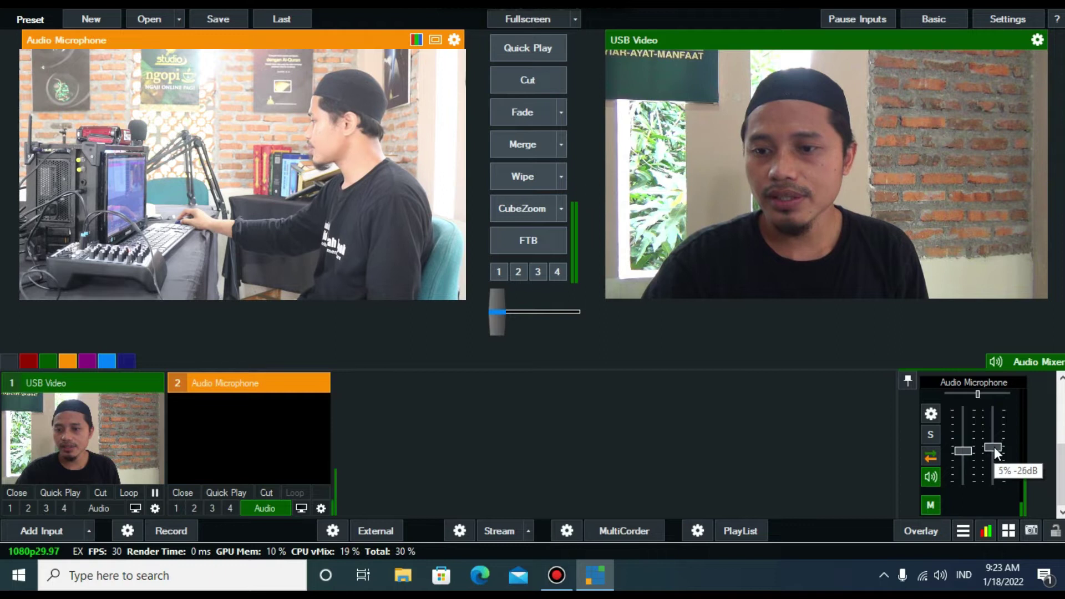
left_click(931, 414)
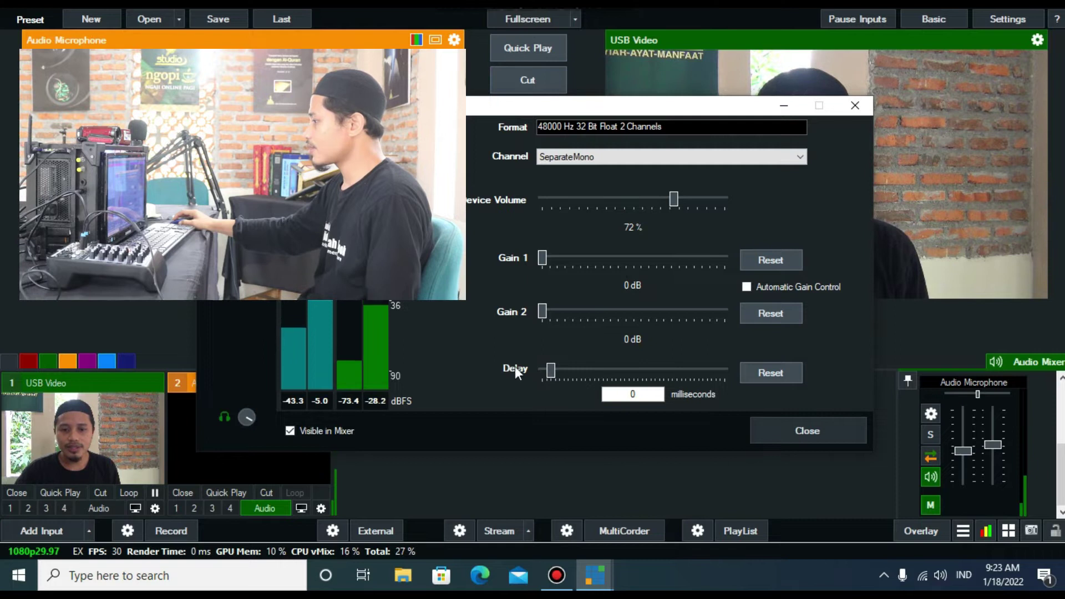
left_click(632, 393)
type("300")
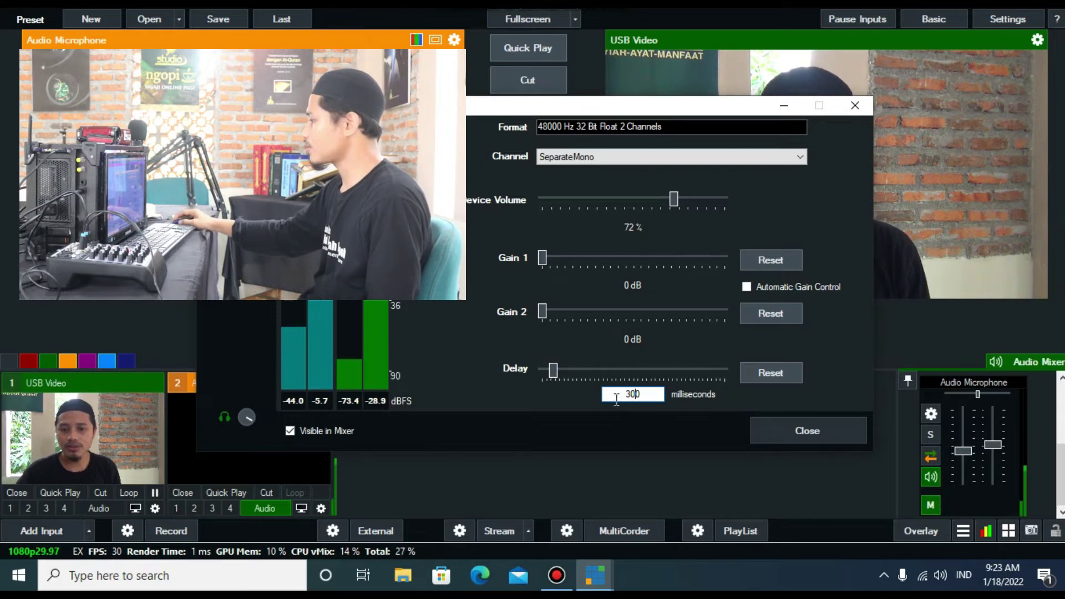
left_click(855, 105)
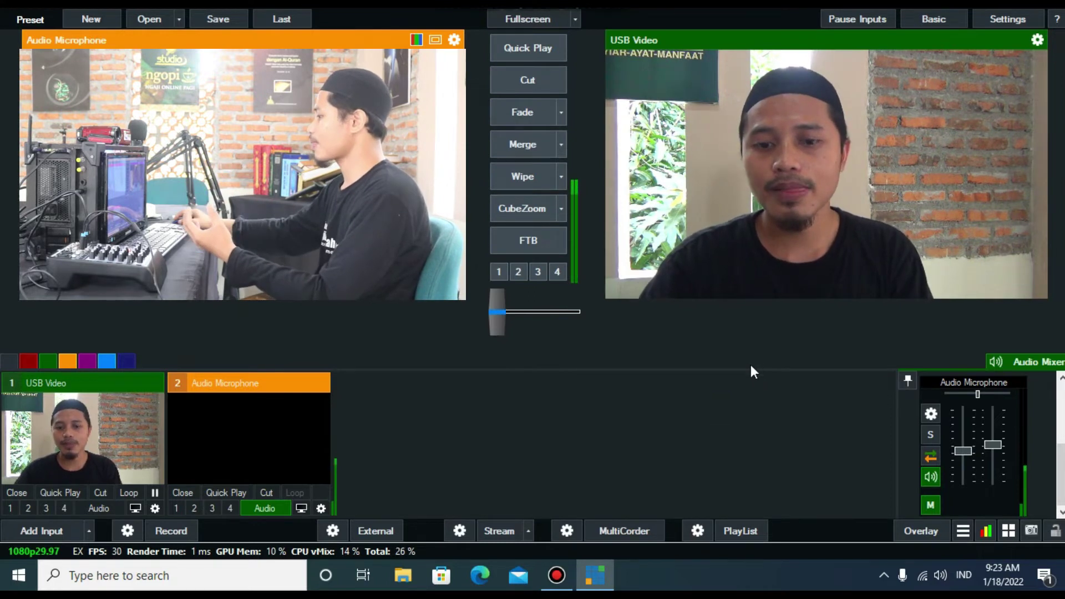
left_click(930, 413)
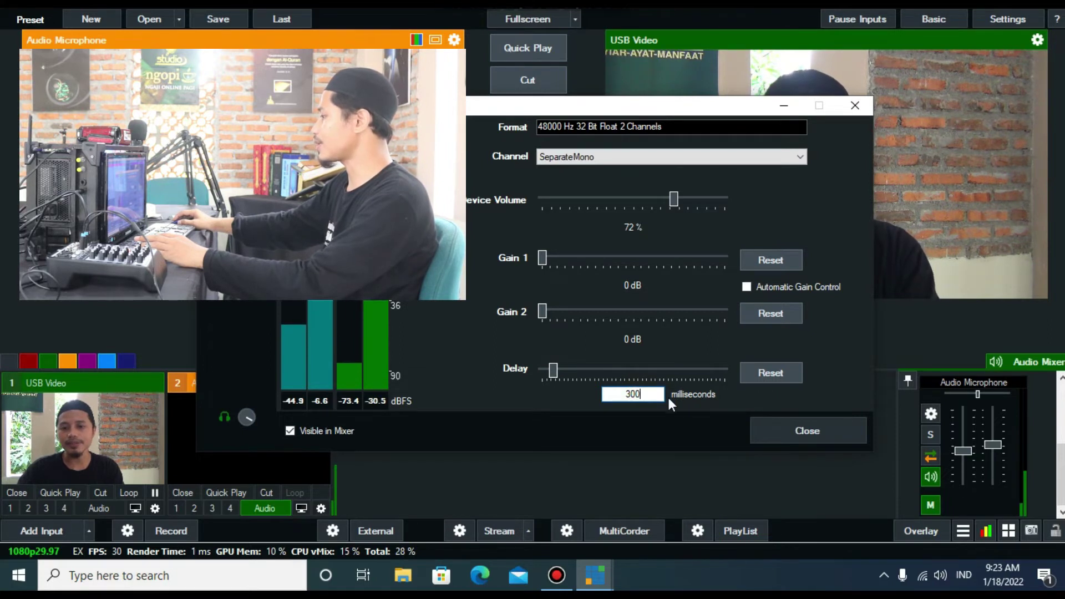
left_click(806, 430)
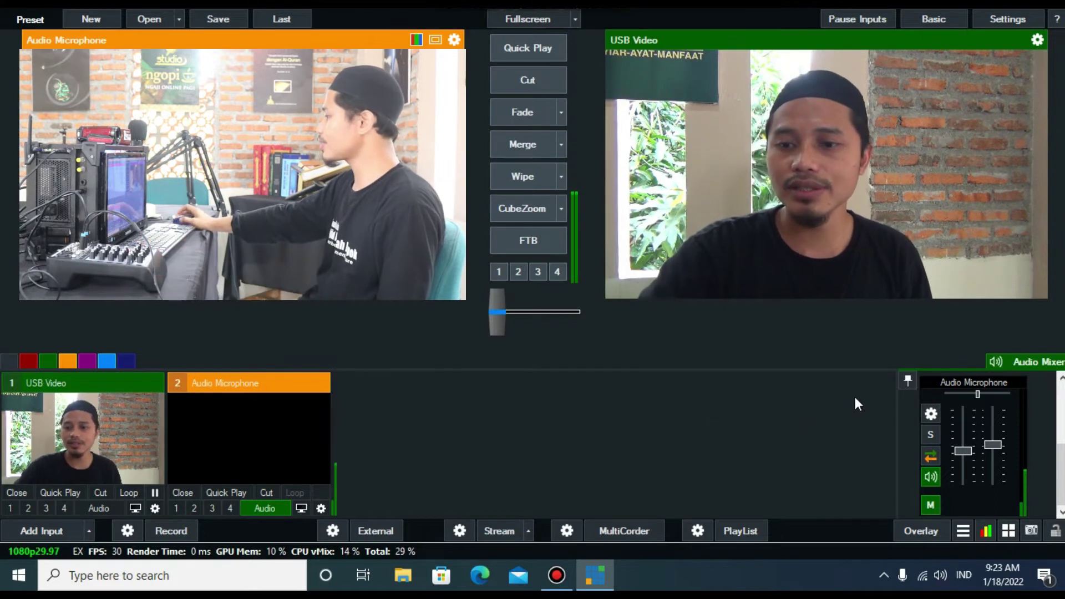
Step: Try raising Gain 1 of the Audio Microphone input to 6 dB, and return it to 0 dB
left_click(930, 414)
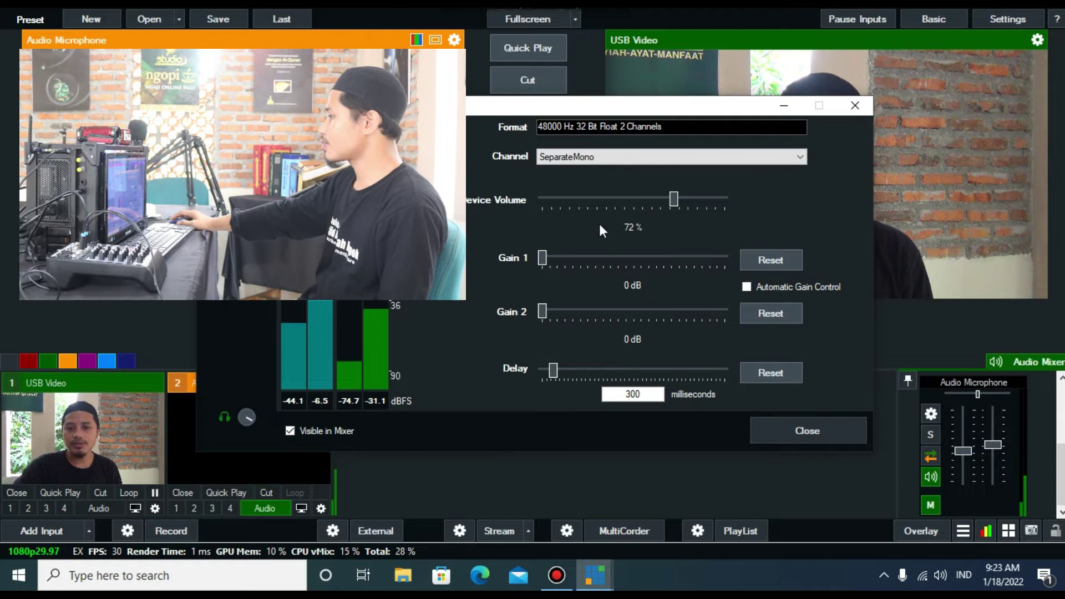
left_click_drag(541, 258, 589, 258)
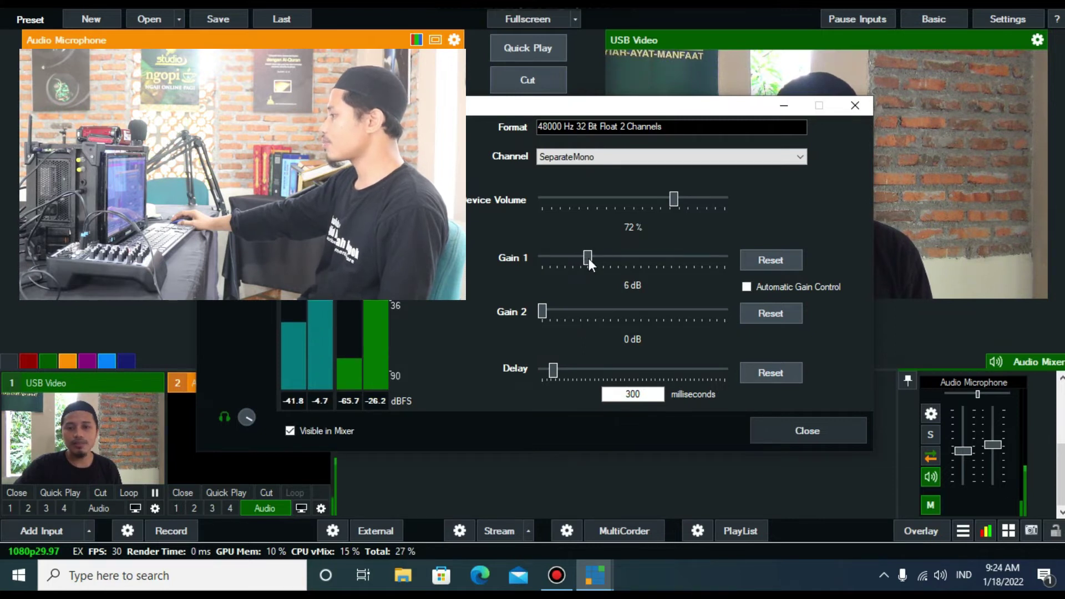
mouse_move(545, 317)
left_mouse_down()
mouse_move(597, 322)
mouse_move(543, 319)
left_mouse_up()
left_click_drag(587, 257, 540, 259)
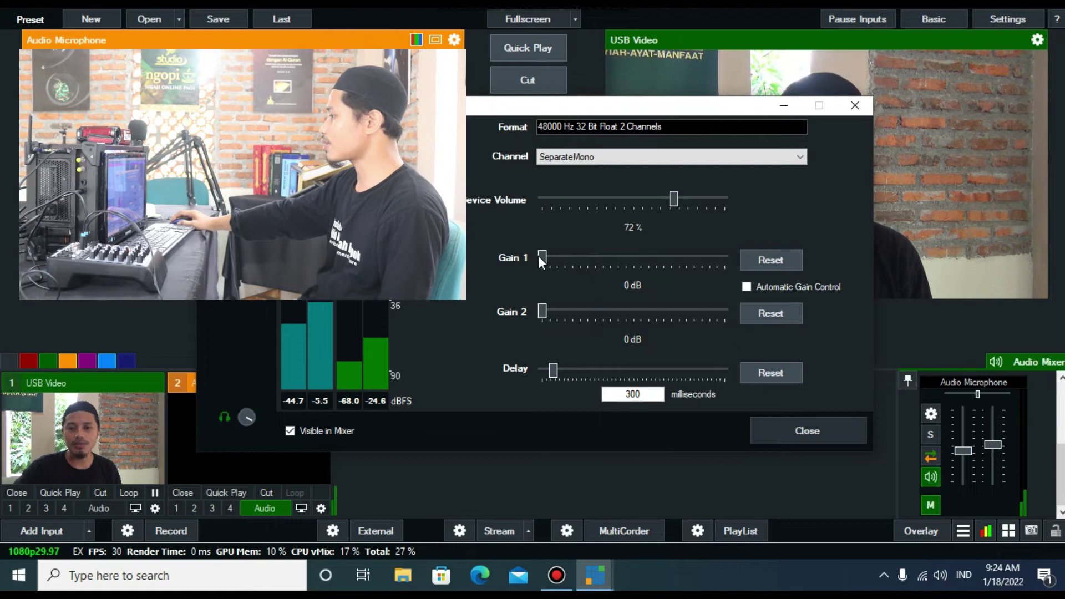
left_click(796, 430)
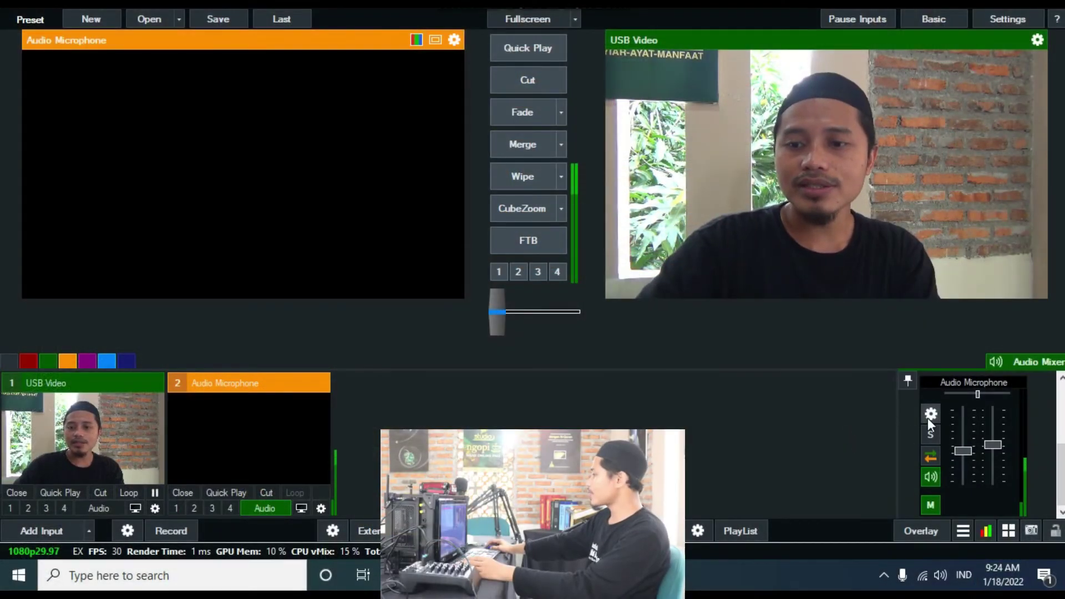
Step: Enable the noise gate on the Audio Microphone input with a threshold of -50 dB
left_click(929, 417)
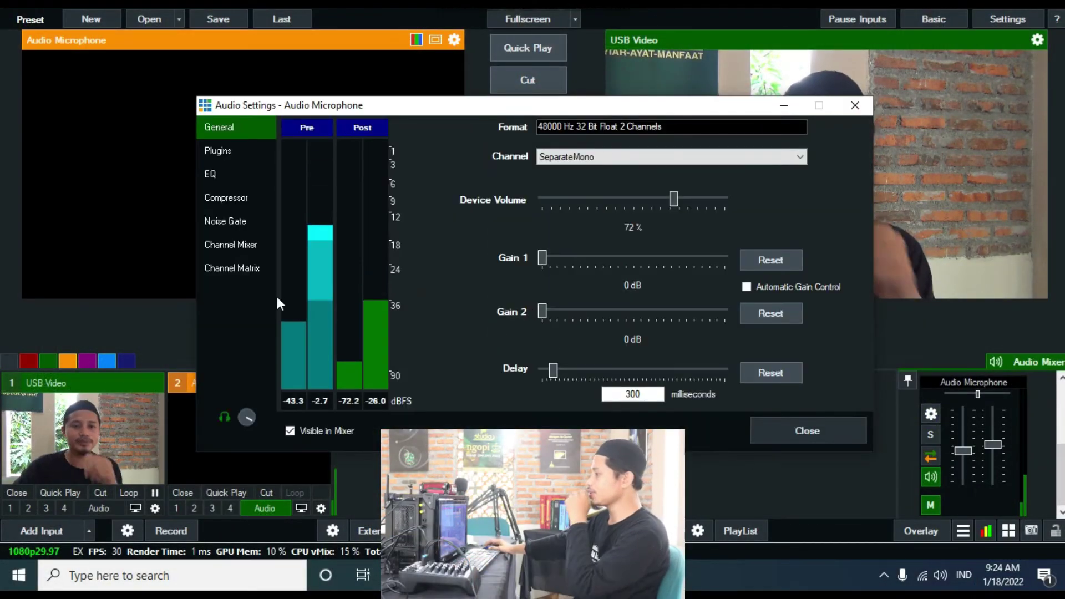
left_click(234, 224)
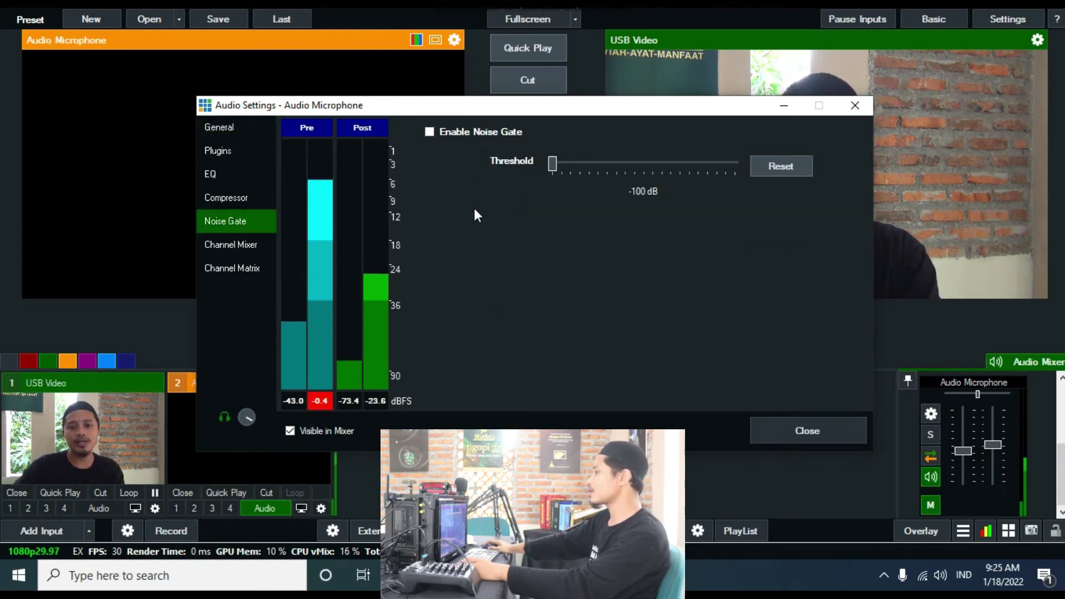
left_click(430, 133)
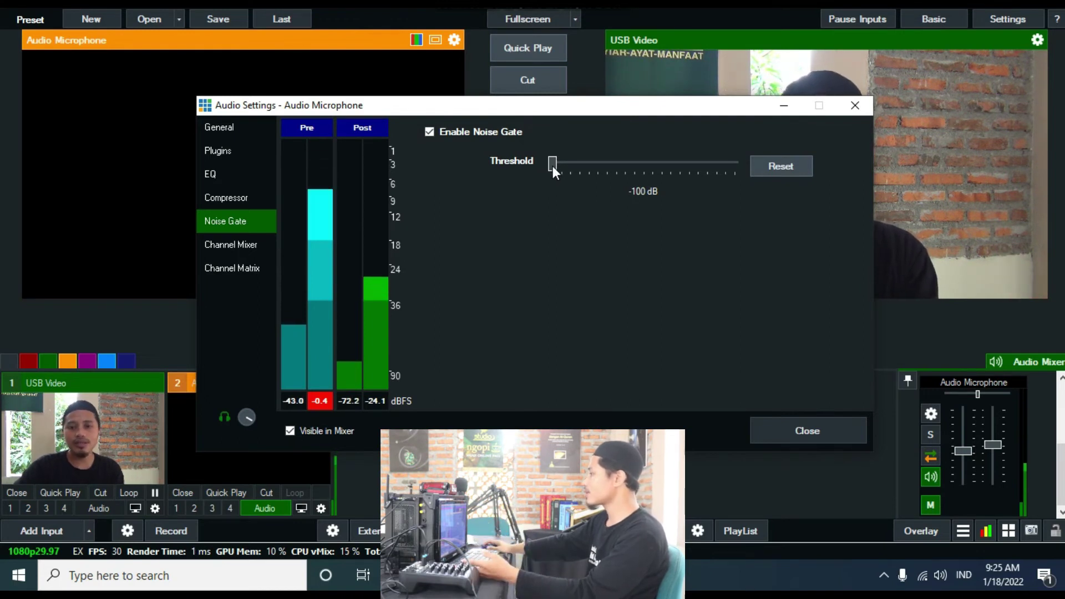
left_click_drag(553, 165, 644, 174)
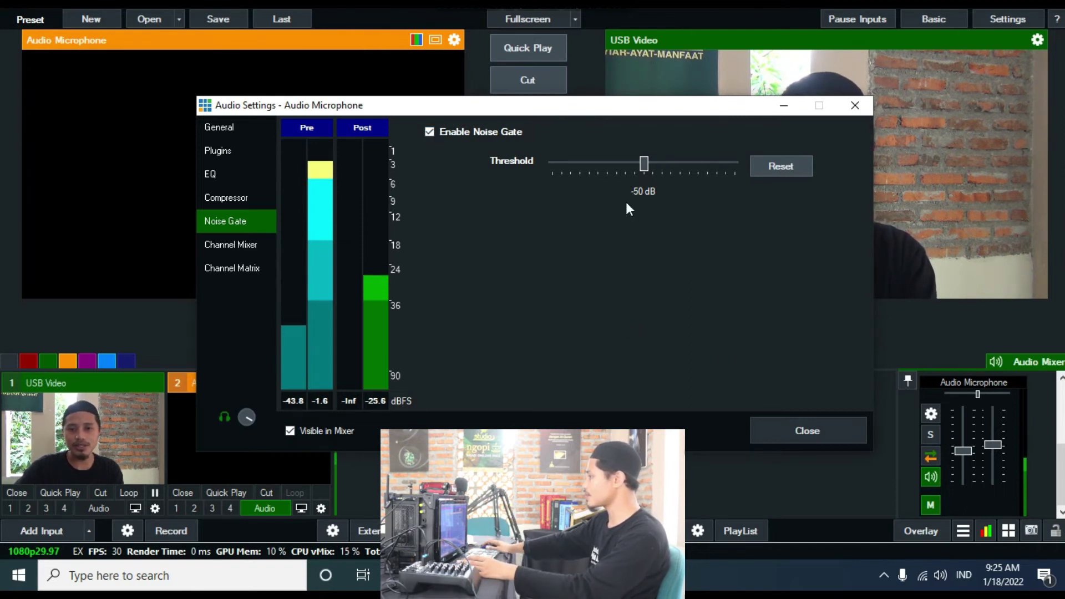
left_click(781, 435)
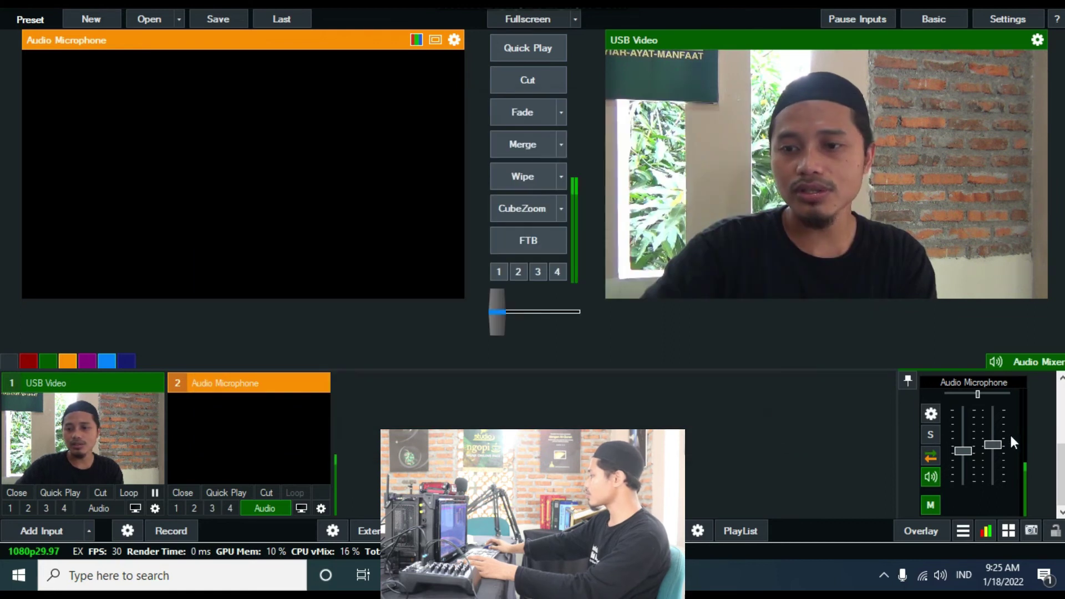
Step: Enable the noise gate on the Master audio output with a threshold of -50 dB
scroll(1009, 432, "up", 3)
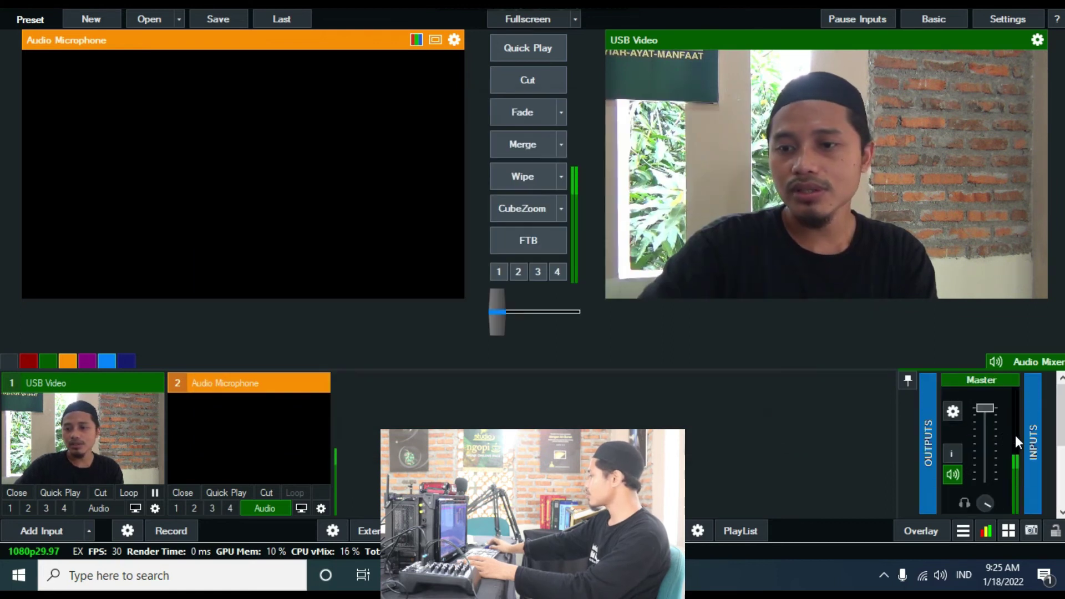
left_click(952, 412)
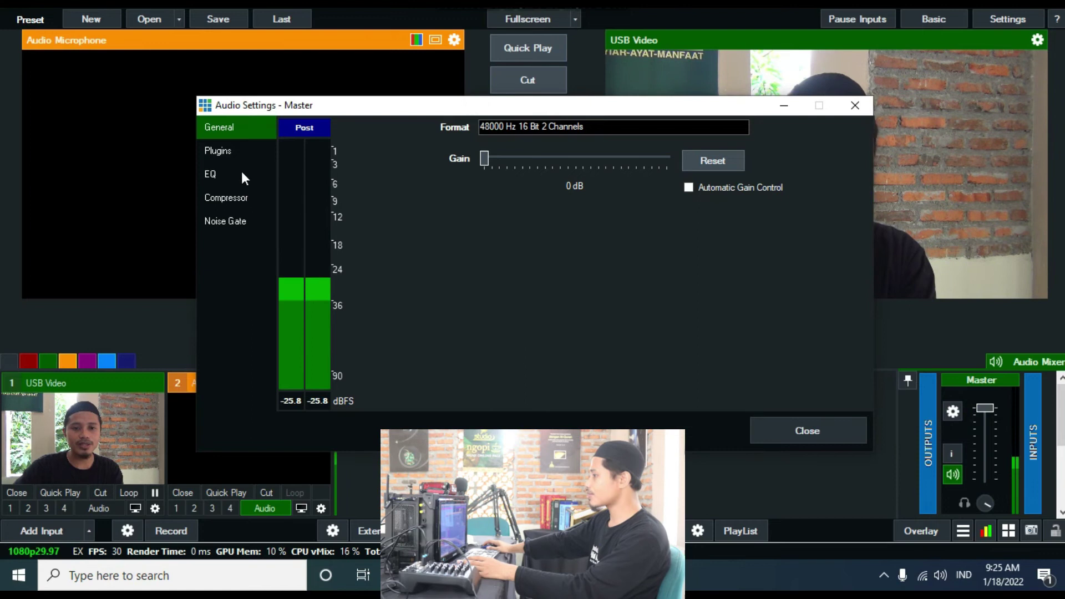
left_click(223, 221)
left_click(371, 132)
left_click_drag(495, 163, 587, 164)
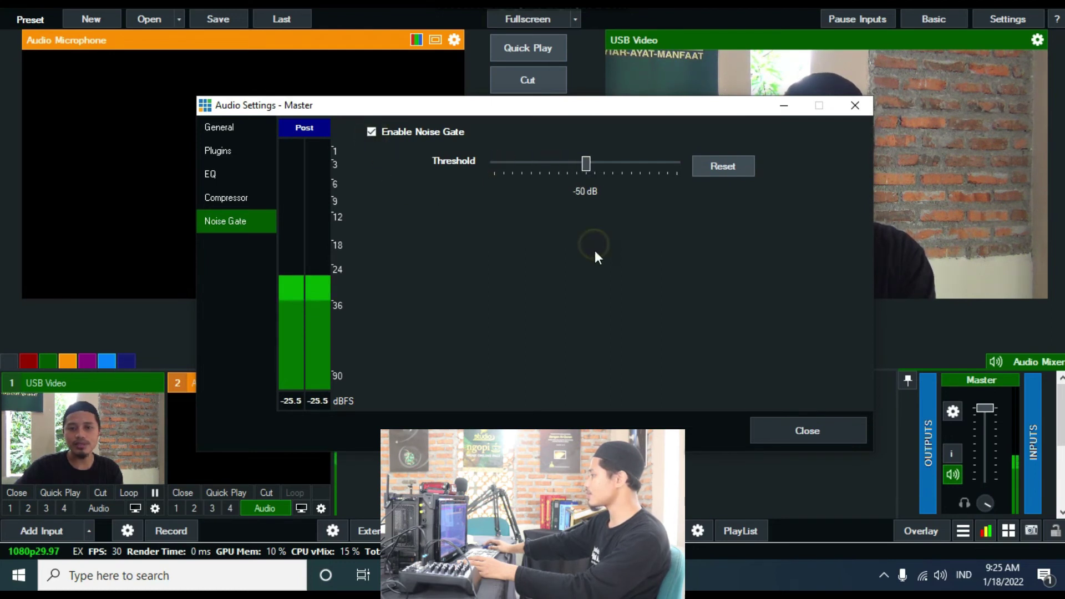
left_click(785, 429)
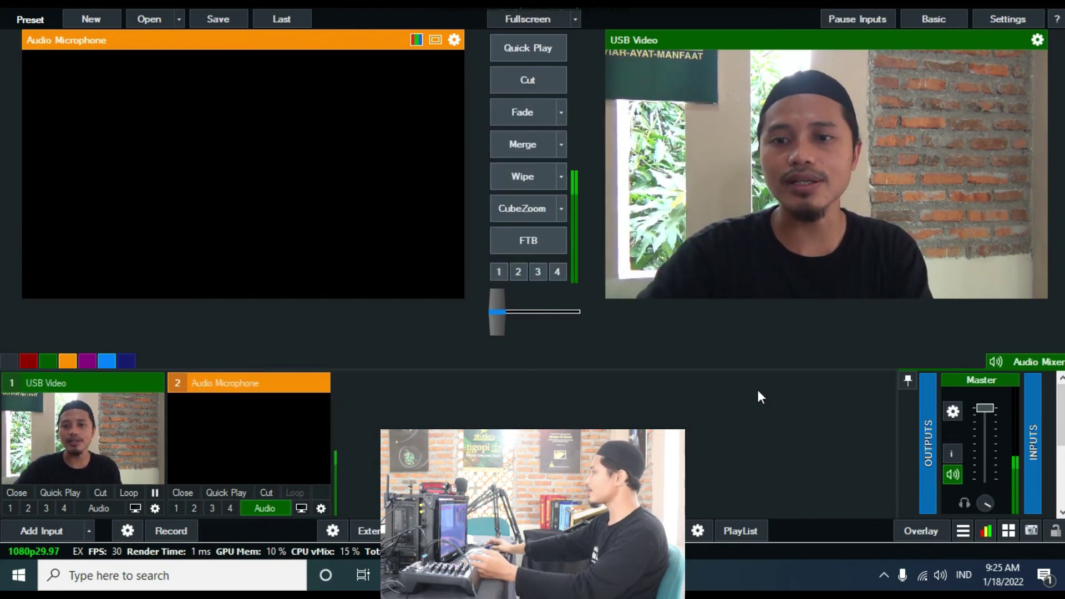